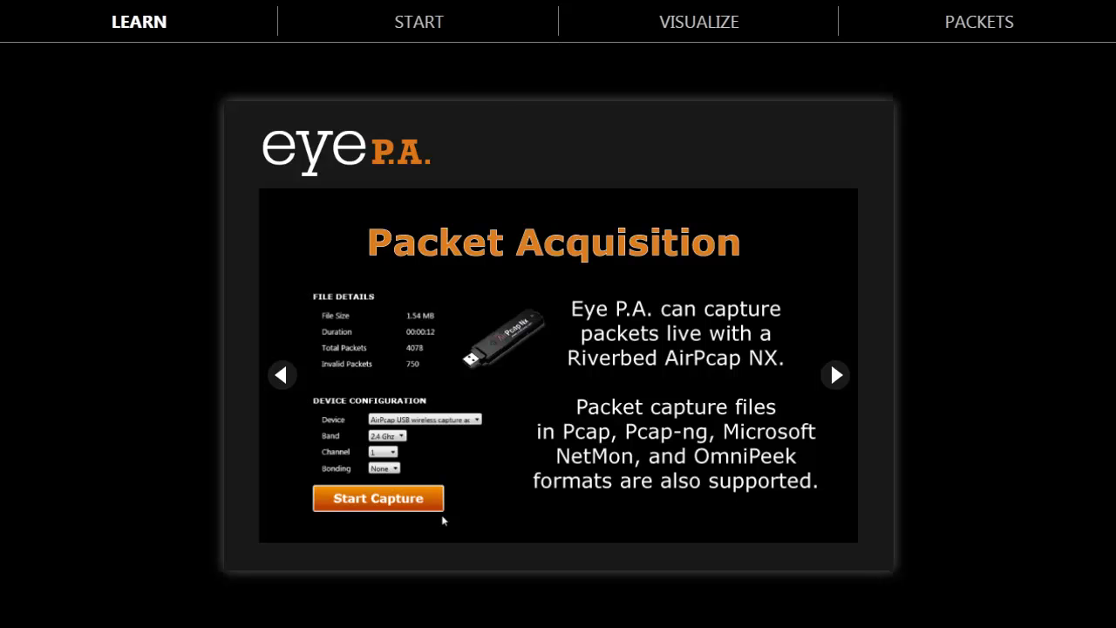
Run a live packet capture with the AirPcap adapter on 2.4 GHz channel 1, and stop it to visualize the traffic.
left_click(435, 35)
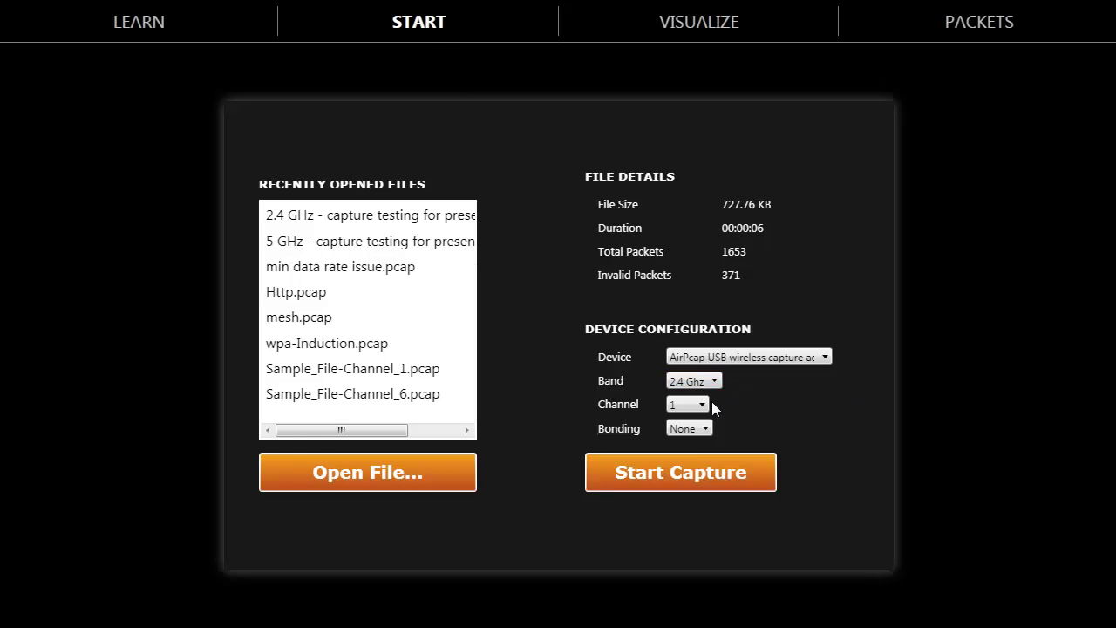
left_click(706, 470)
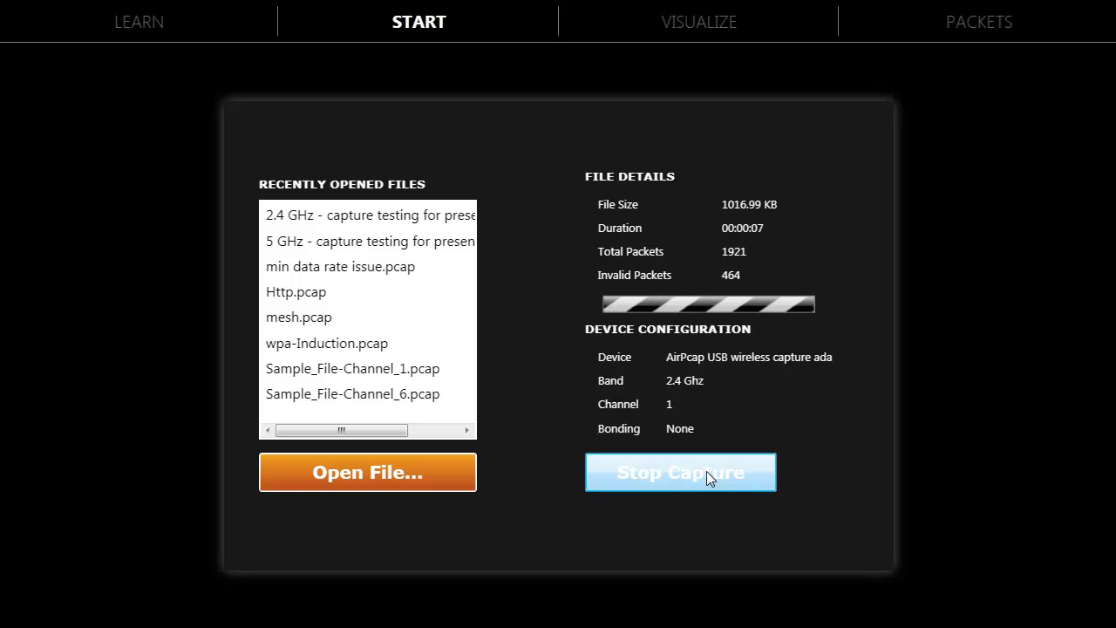
left_click(707, 472)
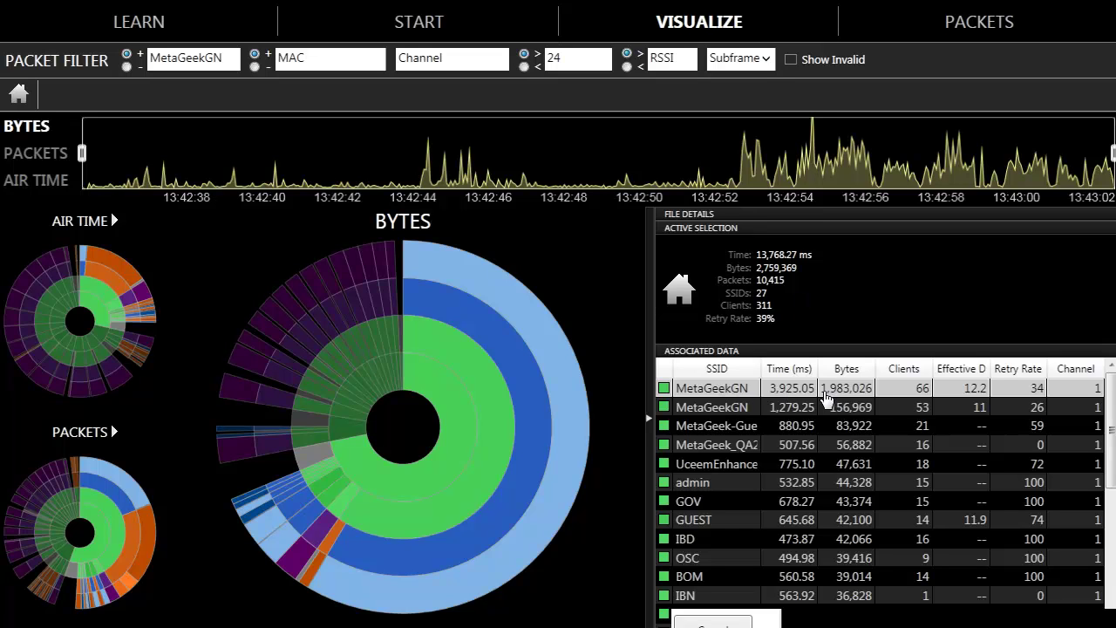
Compare the client counts and retry rates of the busiest SSIDs in the associated data.
left_click(894, 407)
left_click(896, 426)
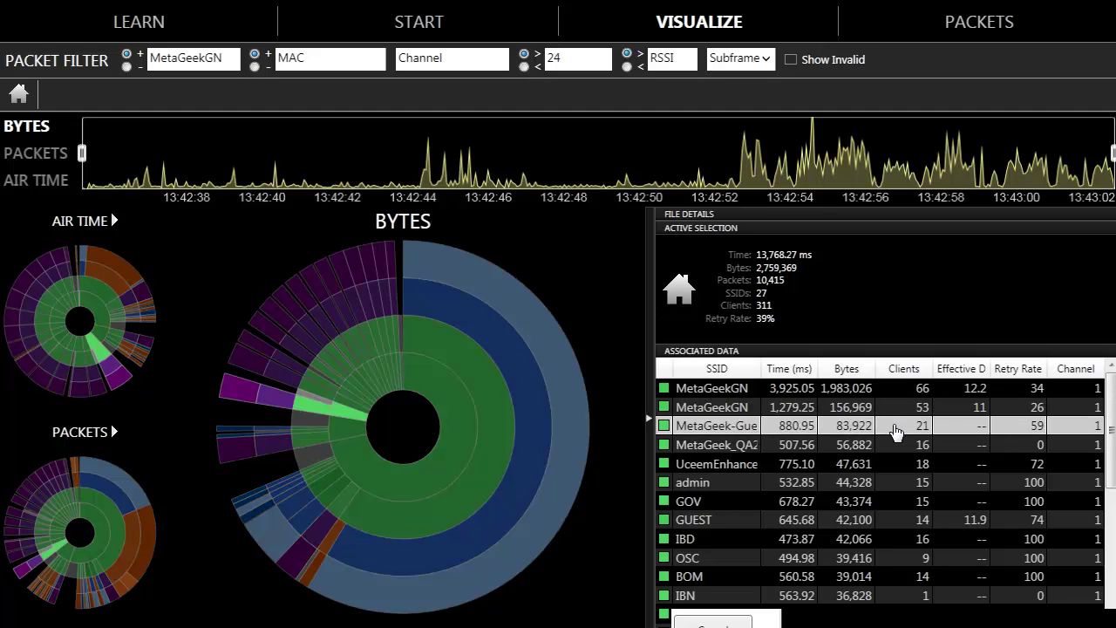
left_click(1029, 394)
left_click(1030, 409)
left_click(1032, 429)
left_click(1032, 444)
left_click(1031, 464)
left_click(1031, 483)
left_click(1026, 389)
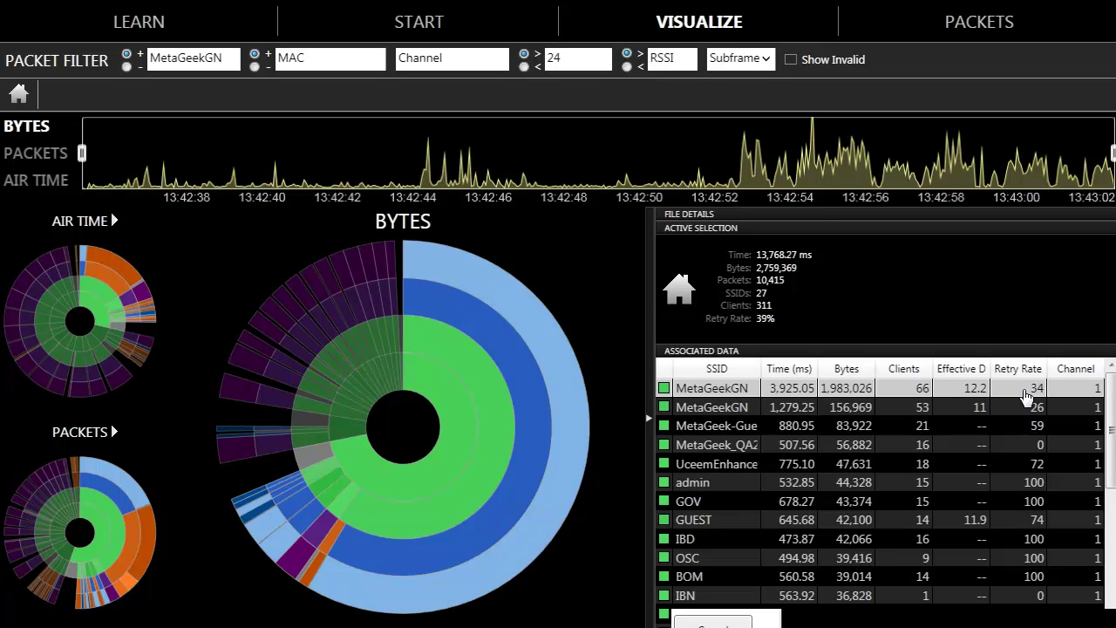
Drill into the MetaGeekGN network carrying the most bytes, review its clients, and open the Senao International client.
double_click(729, 390)
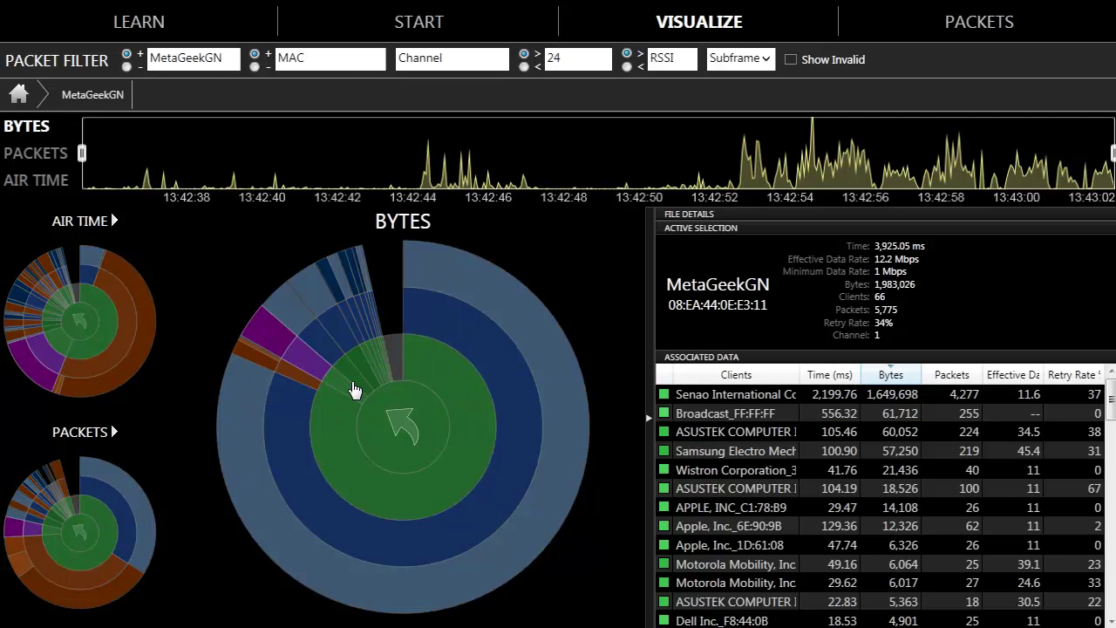
left_click(723, 413)
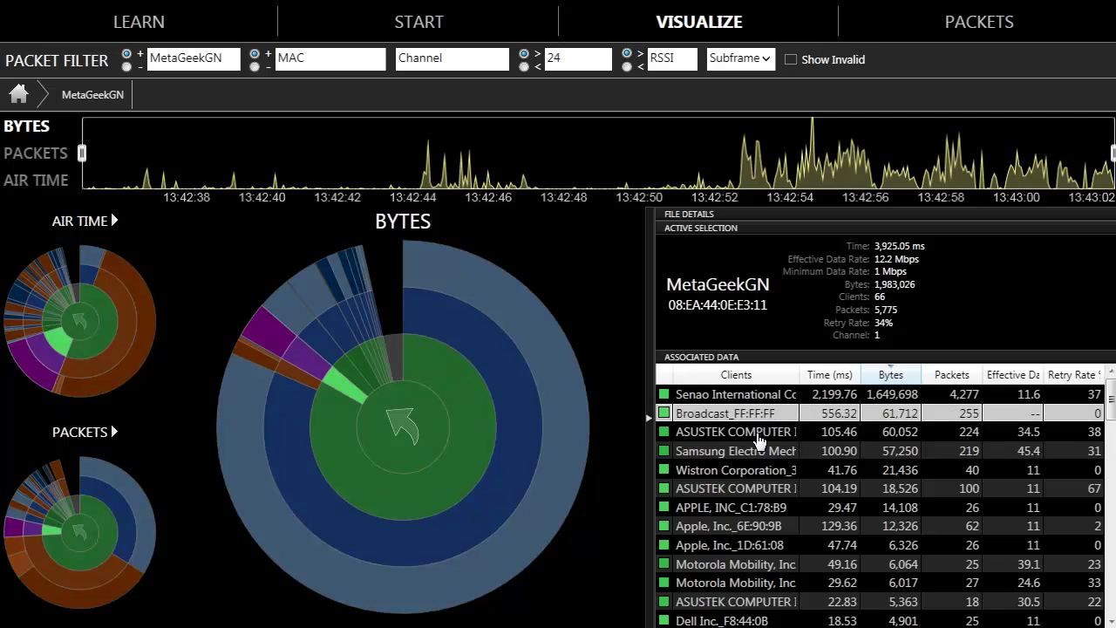
left_click(768, 399)
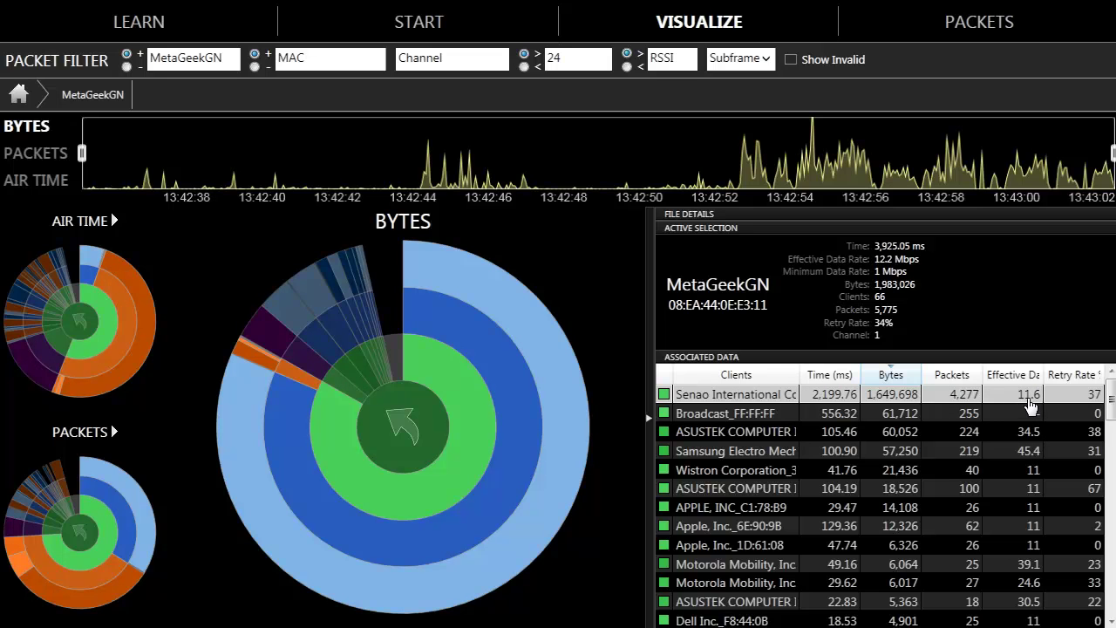
double_click(789, 399)
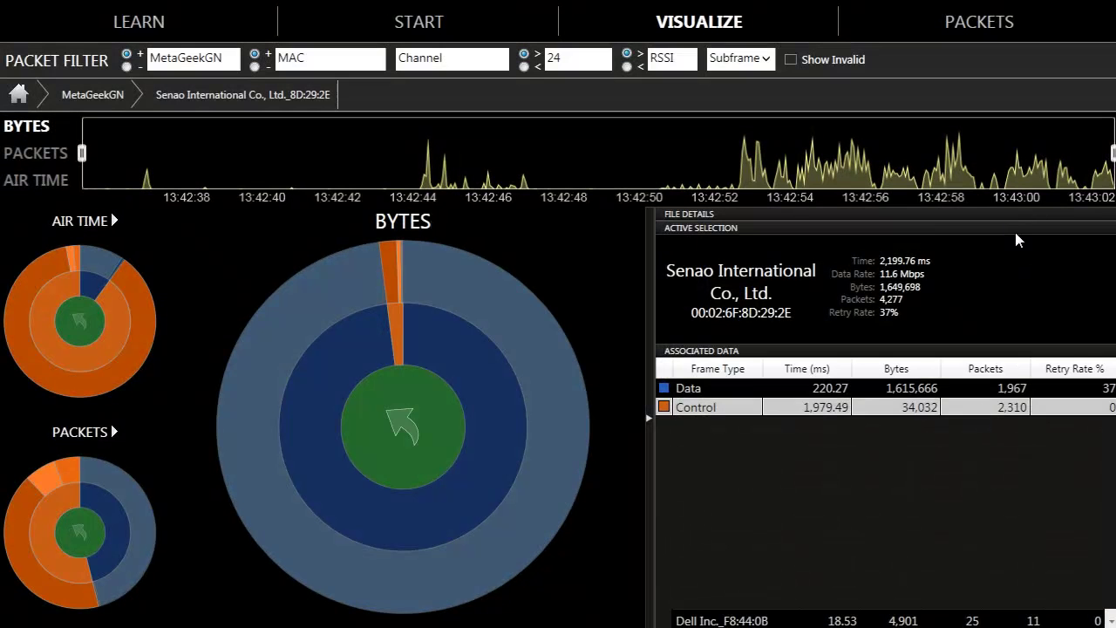
Show the Senao International client's individual packets and examine the QoS Data frames flagged as retries.
left_click(985, 43)
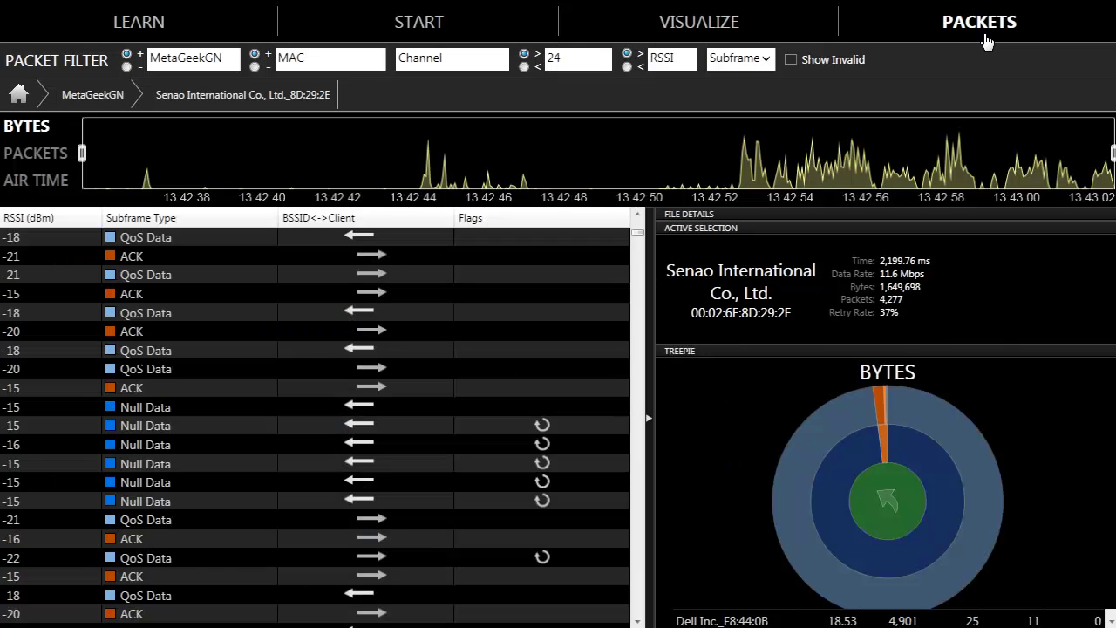
scroll(249, 603, "down", 10)
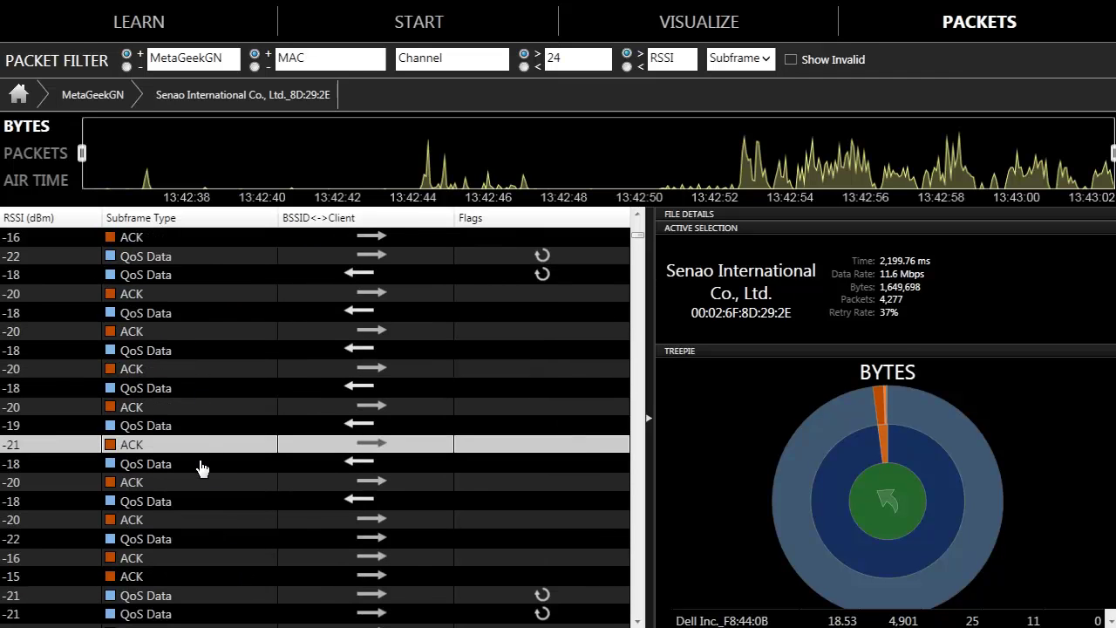
scroll(203, 481, "down", 5)
scroll(262, 404, "up", 7)
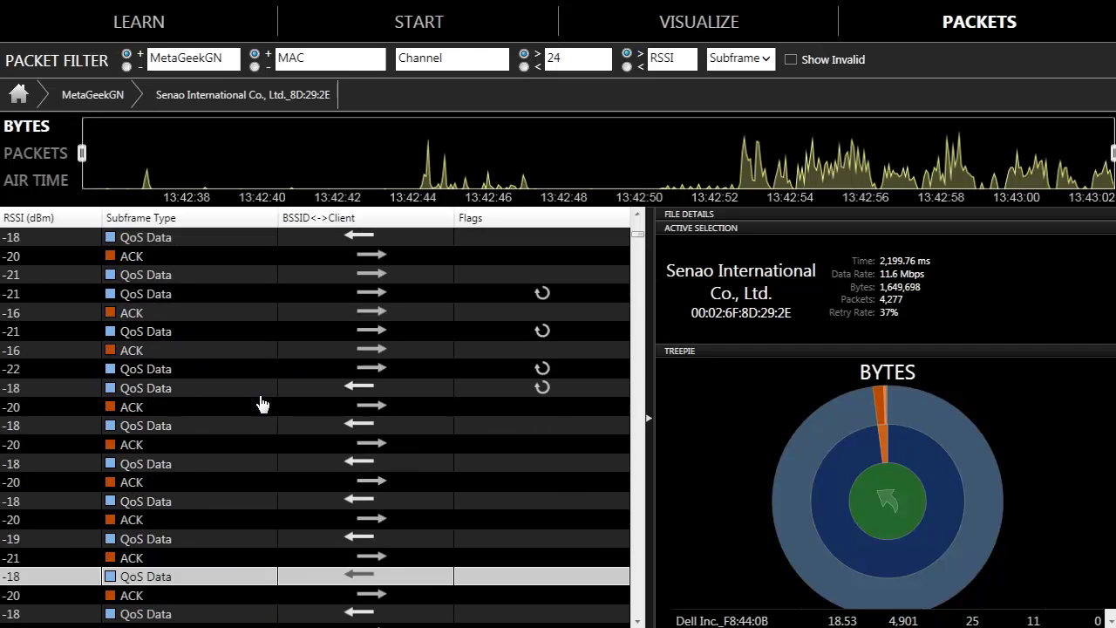
left_click(372, 315)
left_click(373, 330)
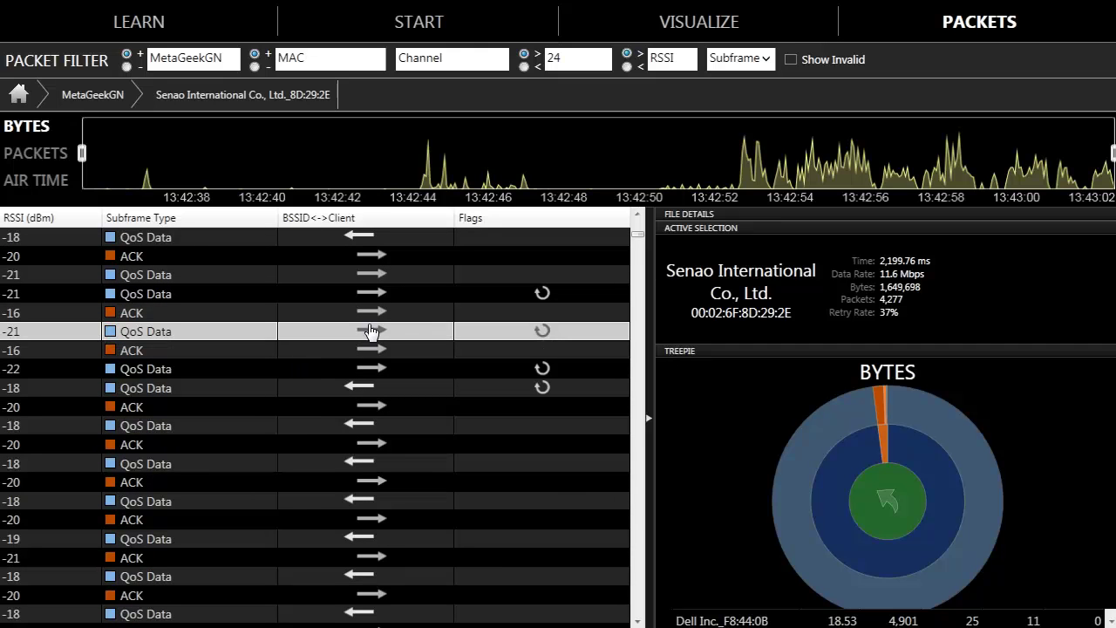
left_click(371, 368)
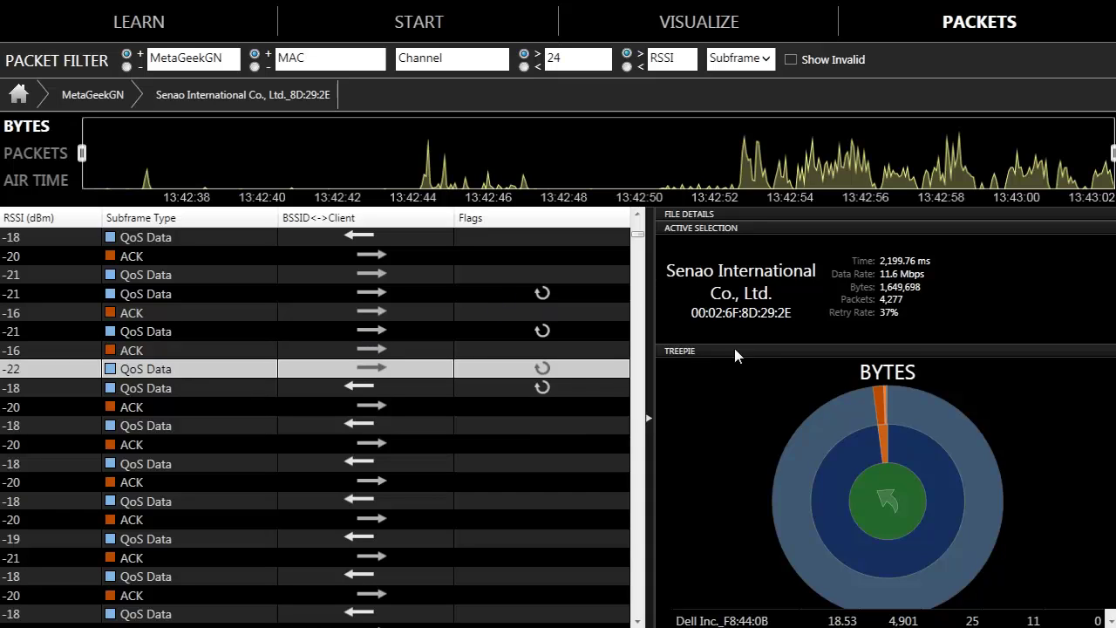
Go back up to all networks, inspect the beacon packets of UceemEnhancedWiFi, and return to the overview.
left_click(886, 532)
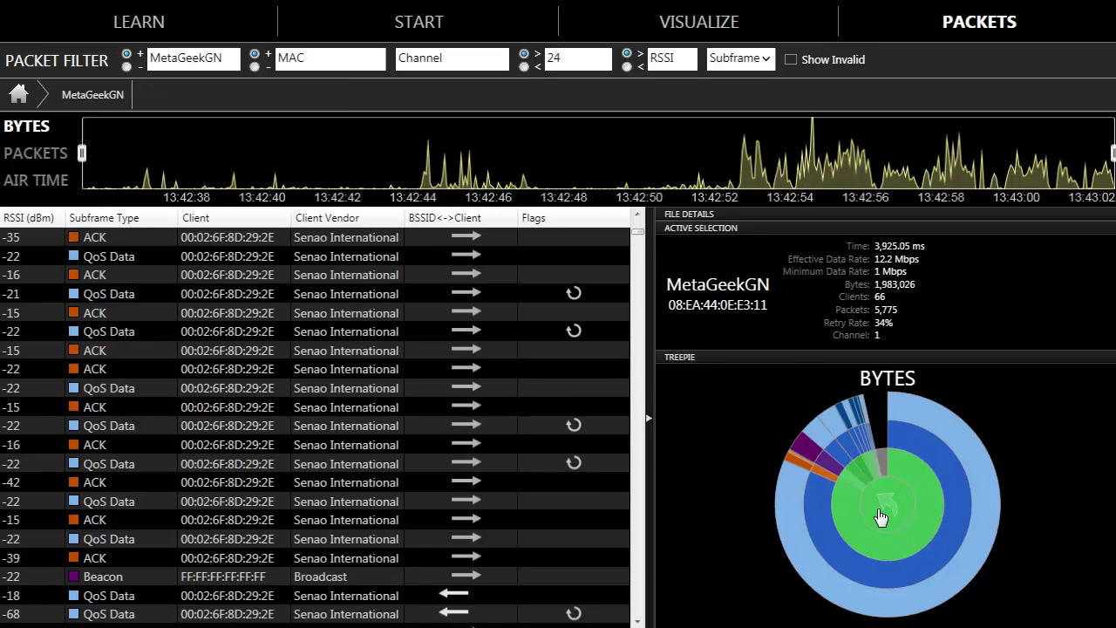
left_click(883, 517)
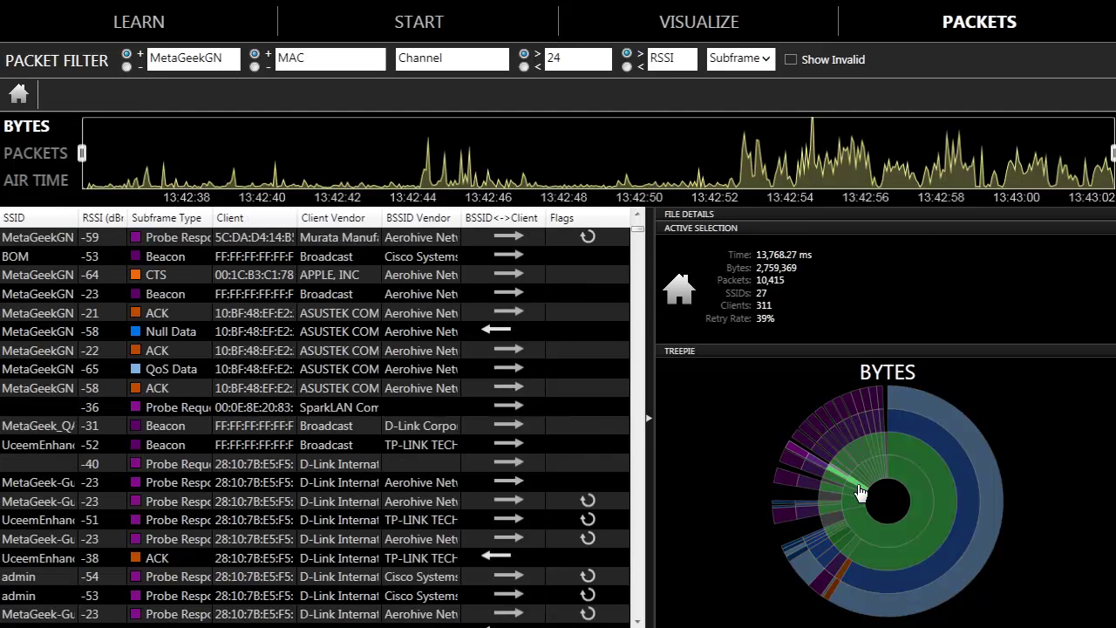
left_click(883, 499)
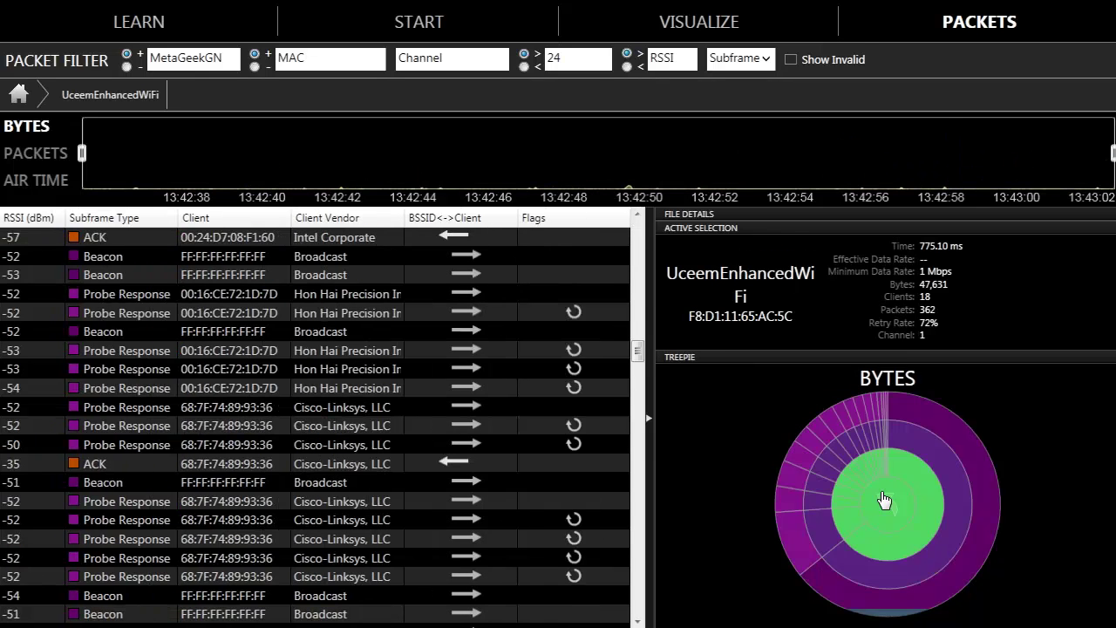
left_click(122, 334)
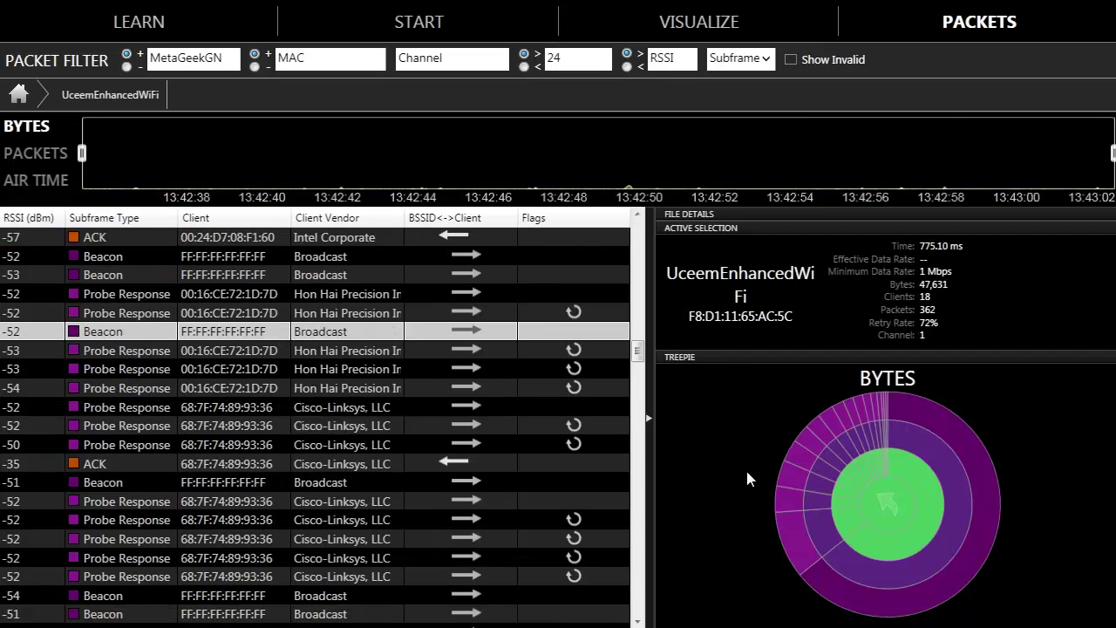
left_click(895, 514)
Exclude Beacon frames from the packet list with the subframe filter.
left_click(740, 59)
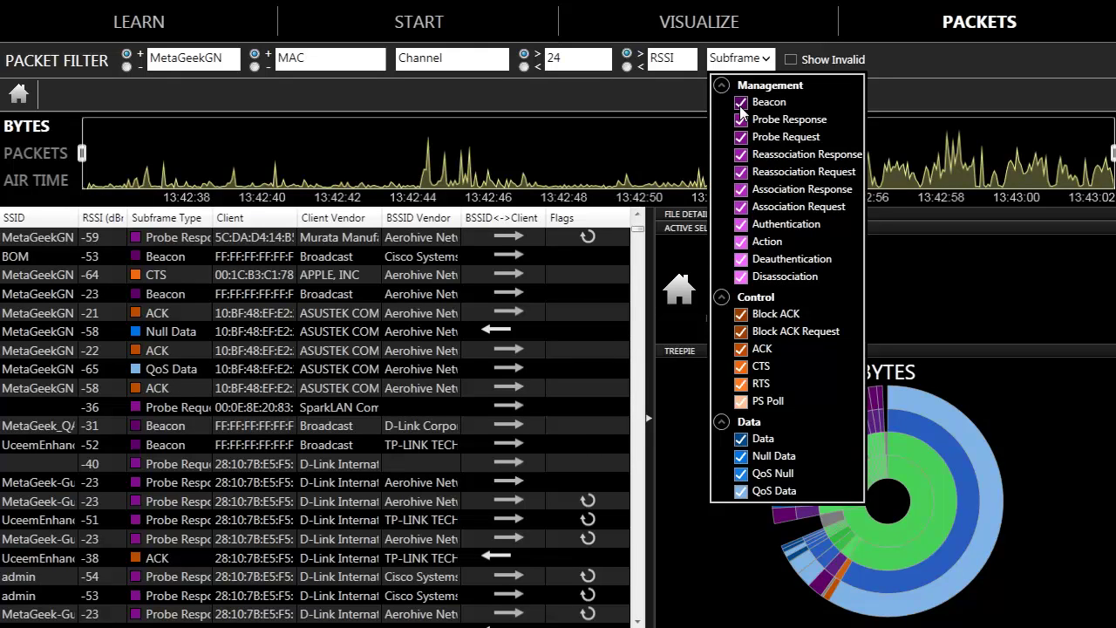
left_click(740, 105)
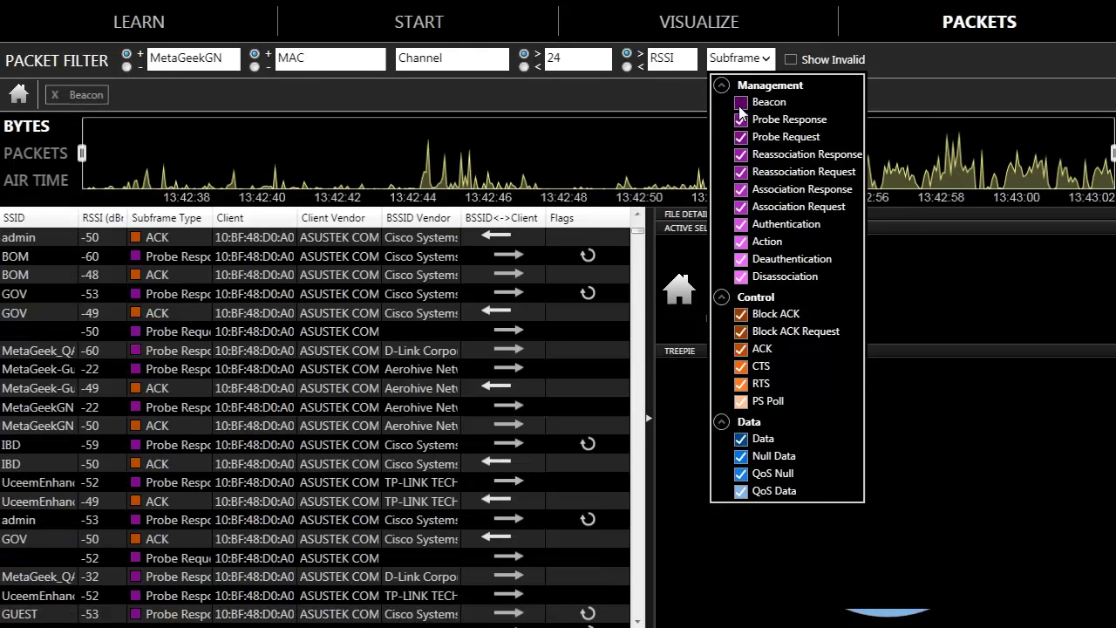
left_click(657, 107)
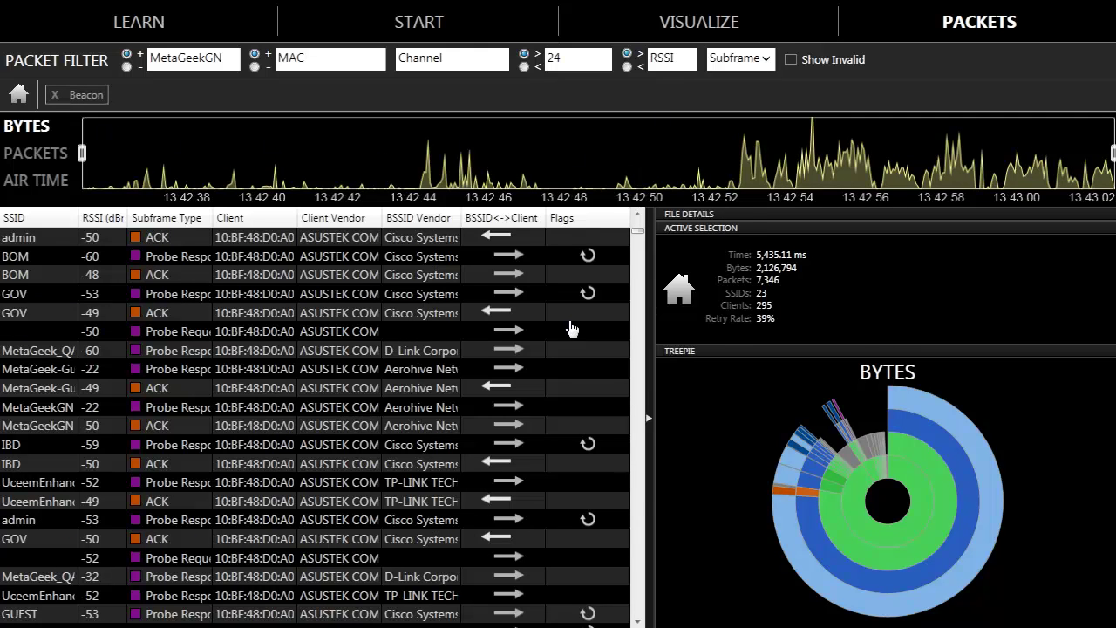
Return to the visualization and compare the charts with Beacon frames included and excluded, leaving them excluded.
left_click(699, 21)
left_click(760, 61)
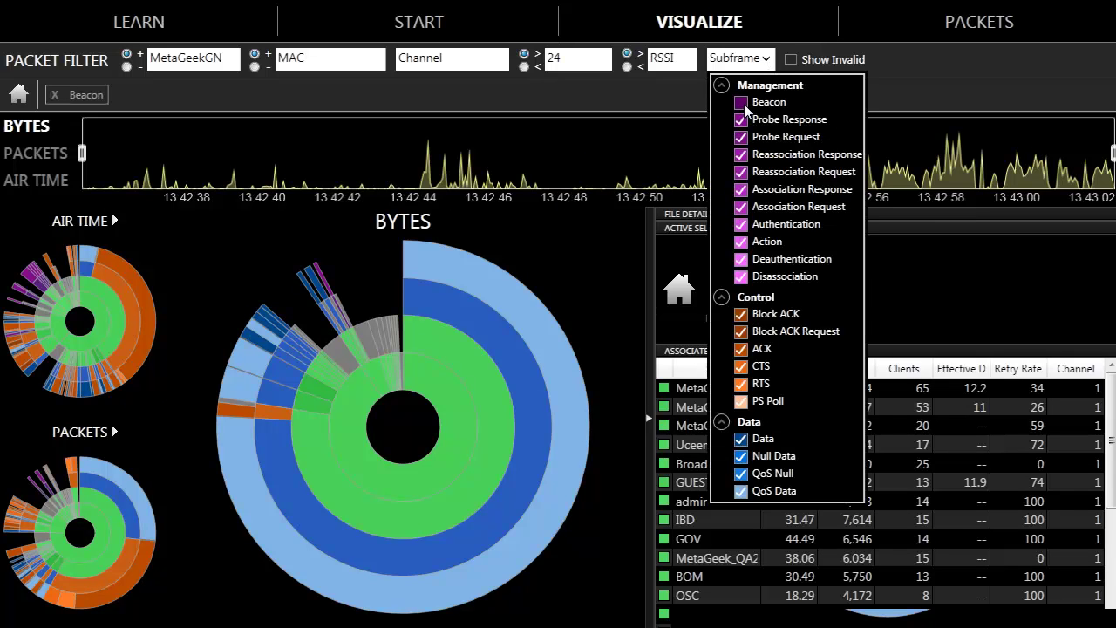
left_click(742, 105)
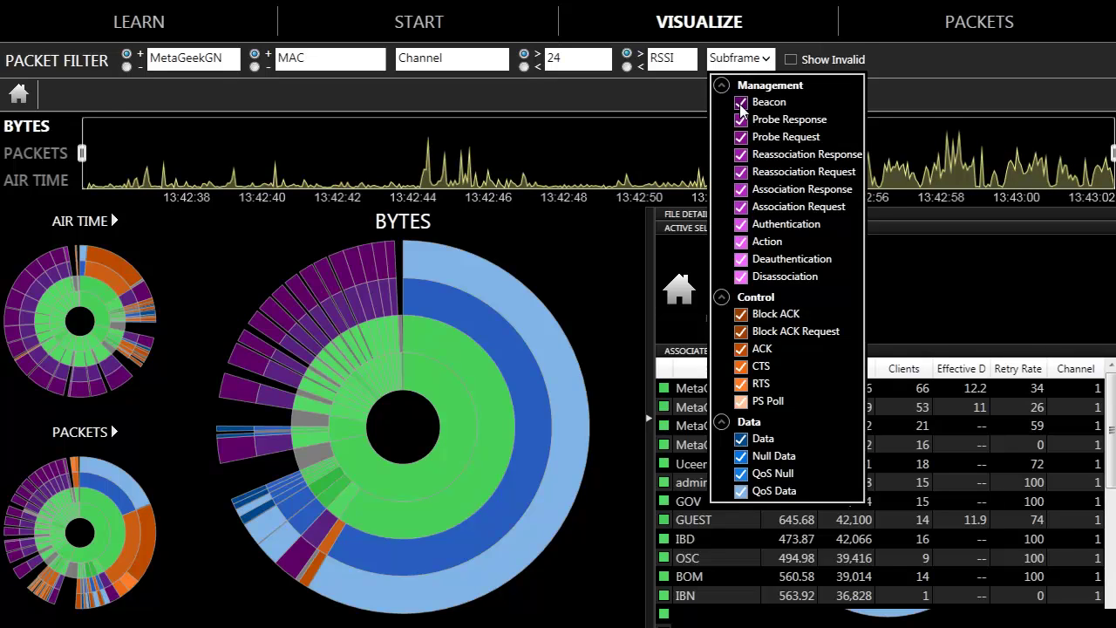
left_click(742, 105)
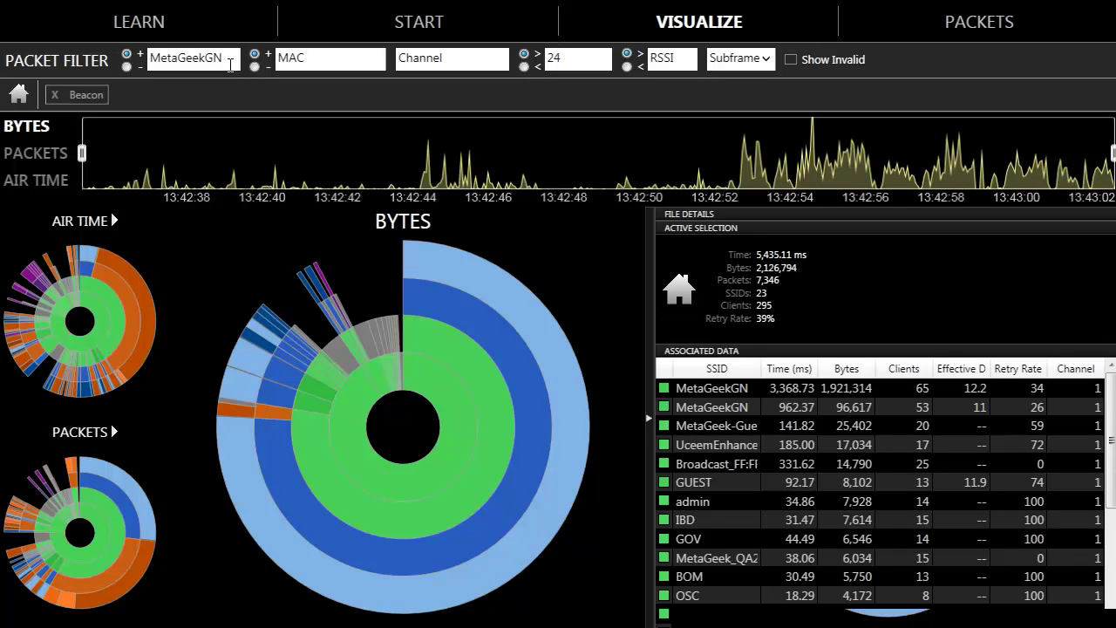
Try filtering on the SSID MetaGeekGN, first to include and then to exclude it, removing each filter again.
key("Return")
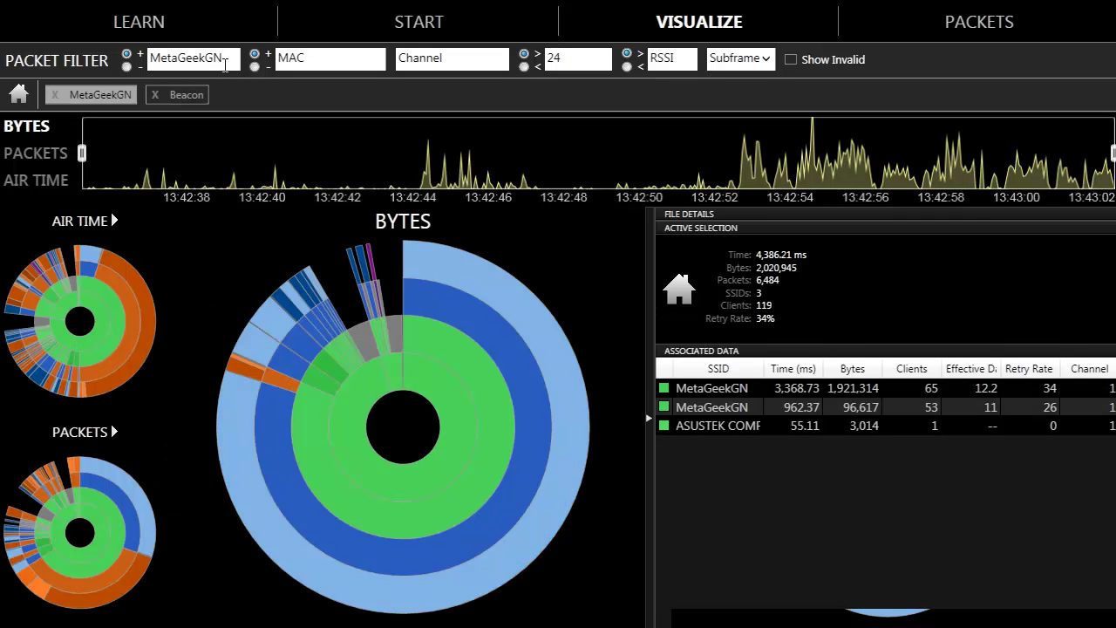
left_click(127, 67)
left_click(54, 94)
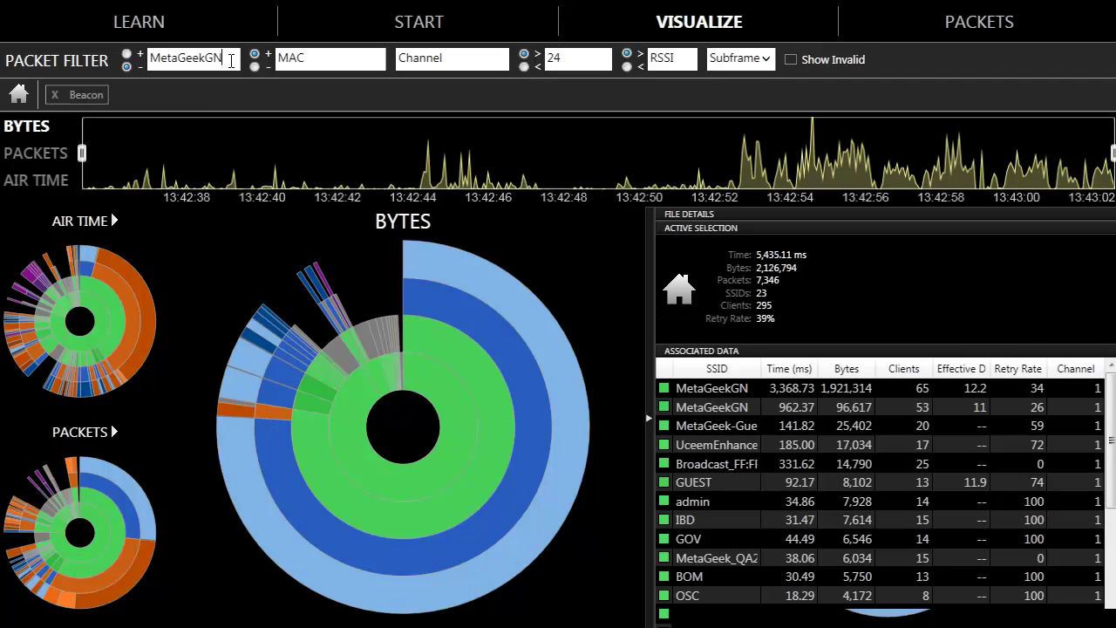
key("Return")
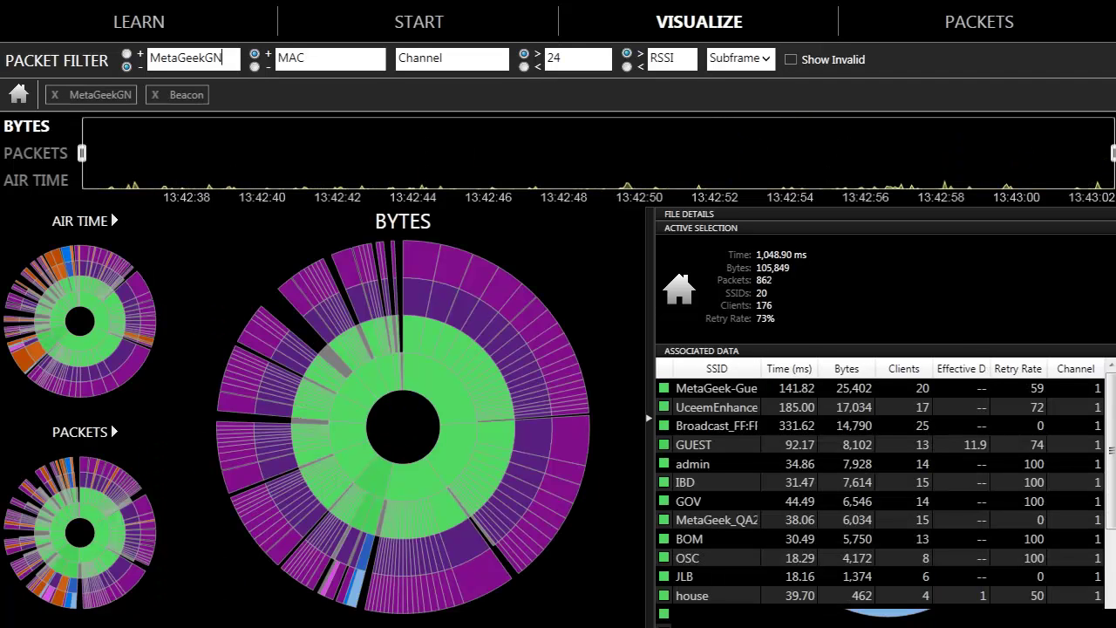
left_click(54, 94)
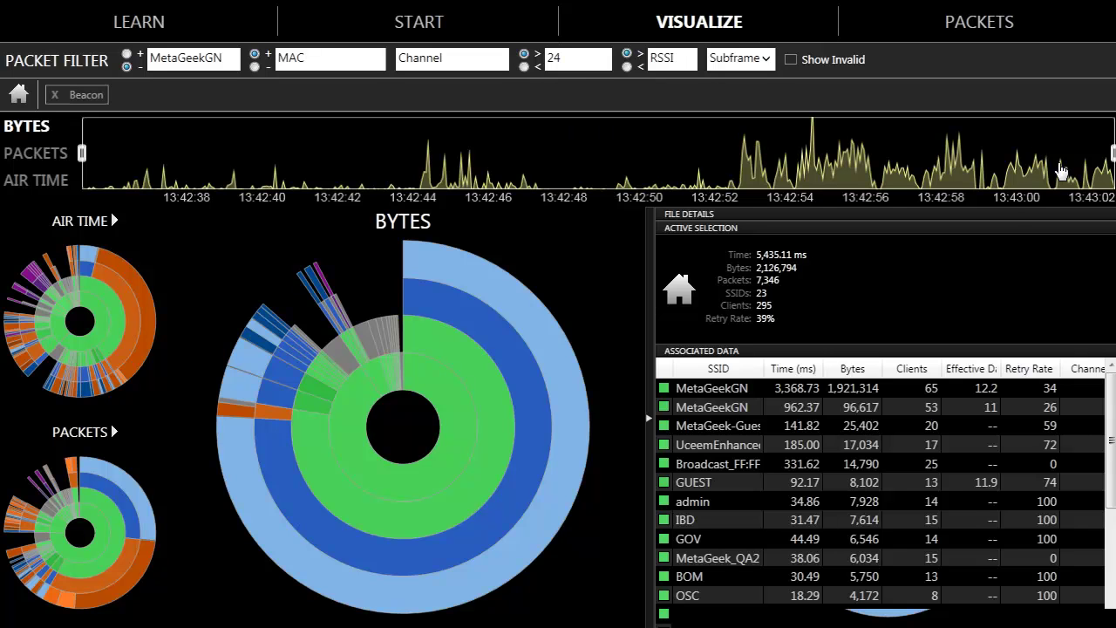
Narrow the timeline selection to about eight seconds and move it over the busy period from about 13:42:53 to 13:43:01.
left_click_drag(1112, 153, 389, 156)
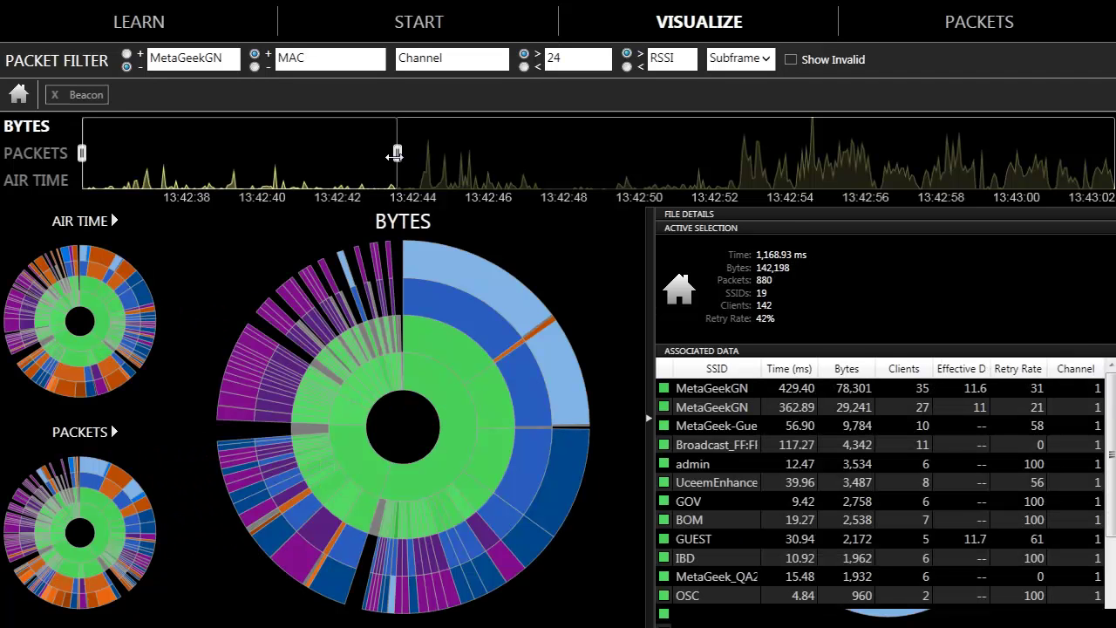
left_click_drag(304, 174, 954, 168)
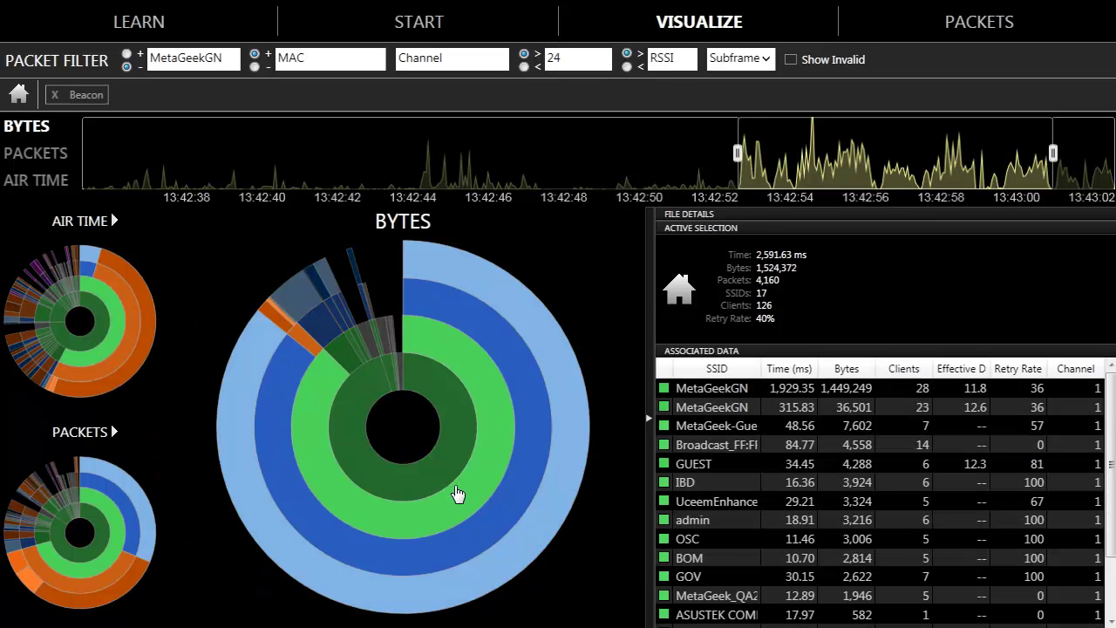
Open the Senao International client, review its traffic in earlier time windows back to about 13:42:36–13:42:44, and return to the overview.
left_click(523, 442)
left_click_drag(847, 157, 438, 168)
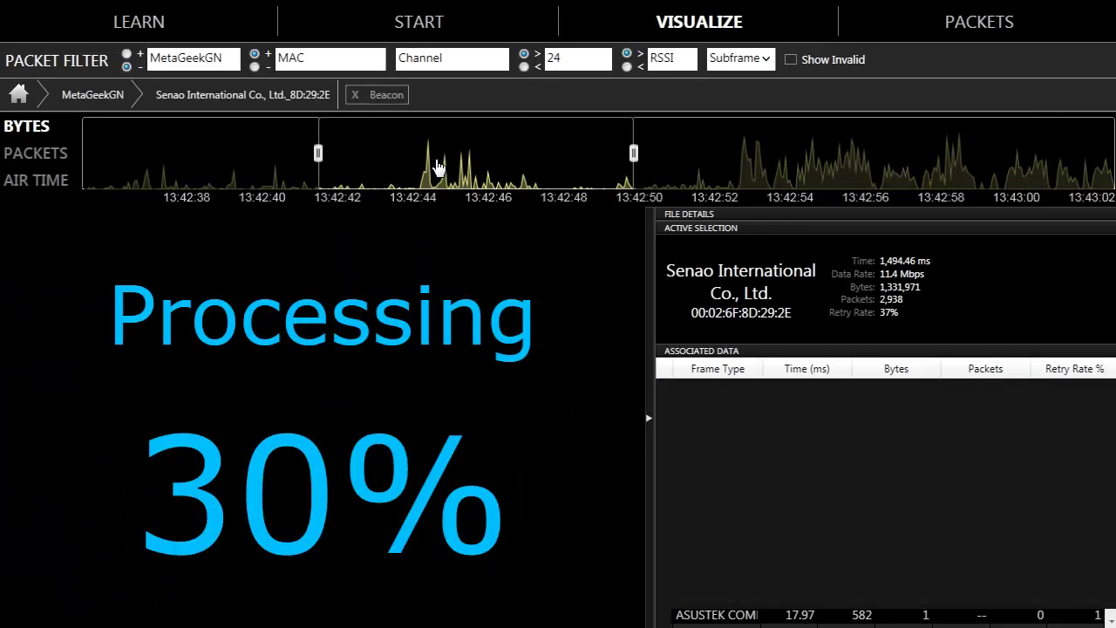
left_click_drag(398, 168, 239, 172)
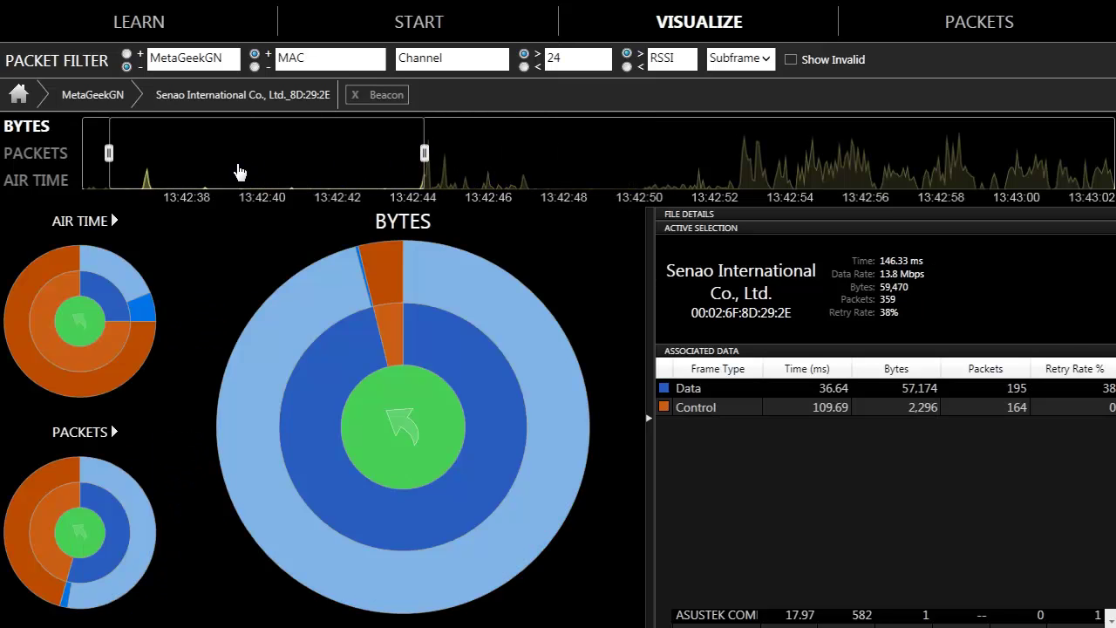
left_click(416, 452)
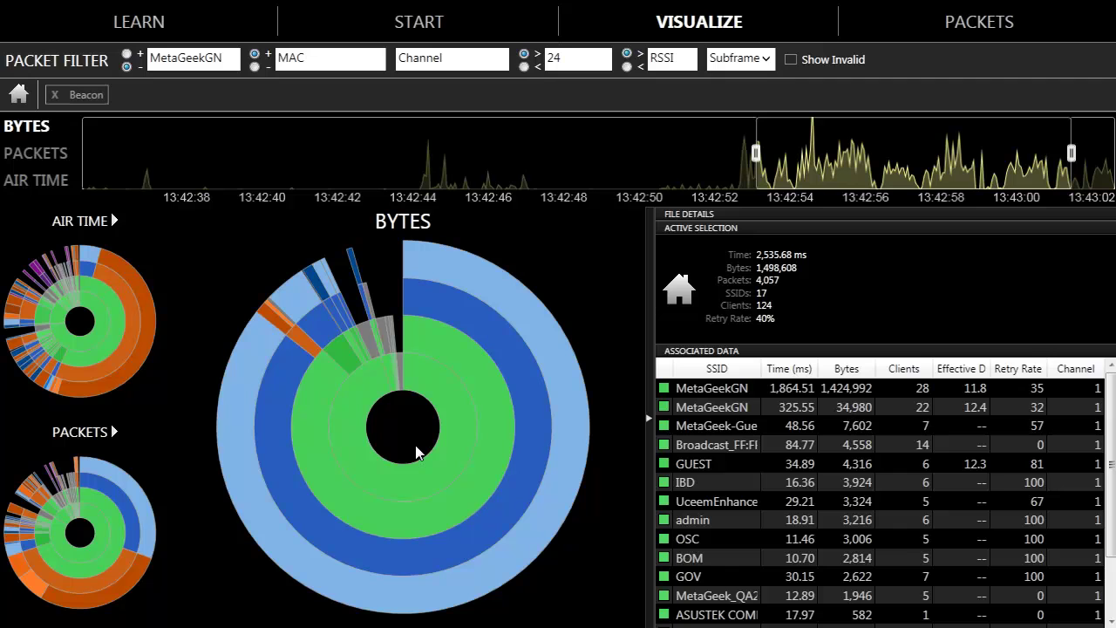